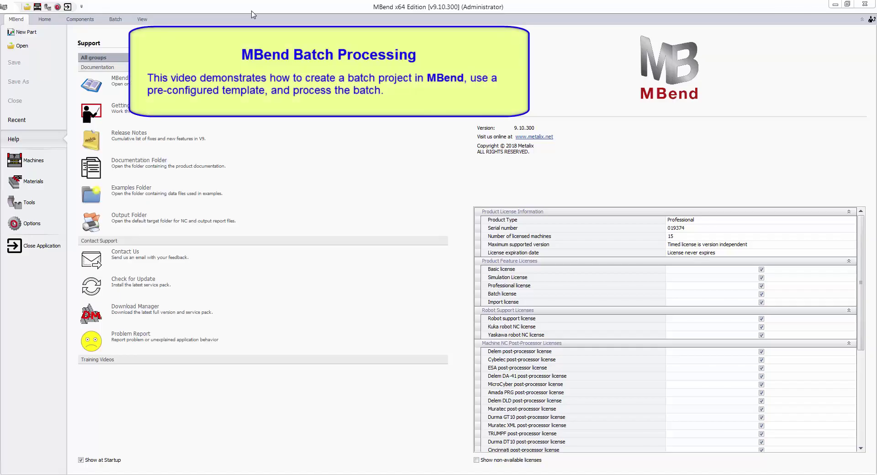
Create a new batch whose Group 1 holds the ten IGS rail files from the Rails folder.
click(115, 19)
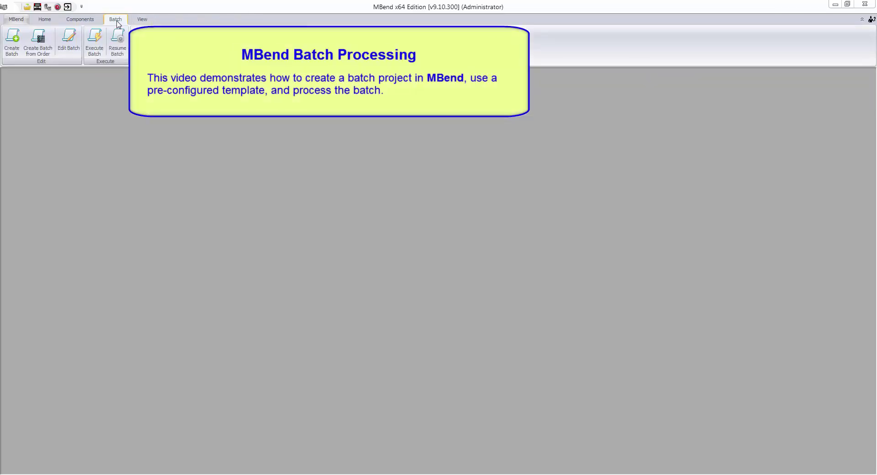
click(17, 42)
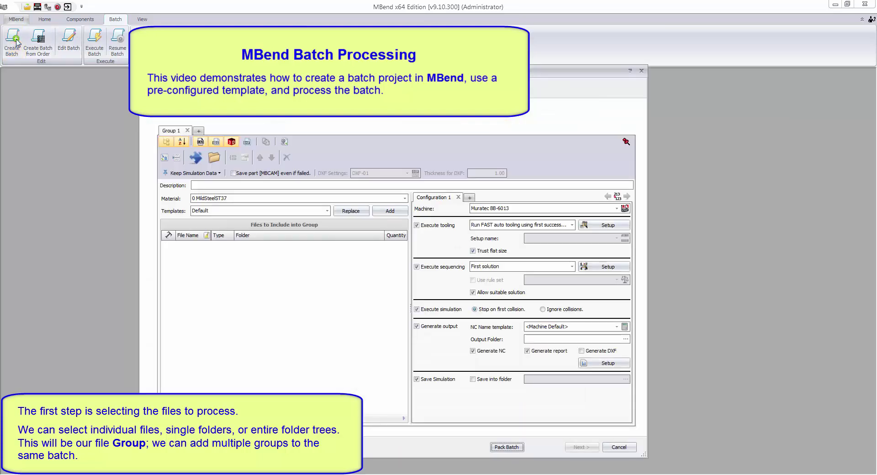
click(214, 158)
click(320, 150)
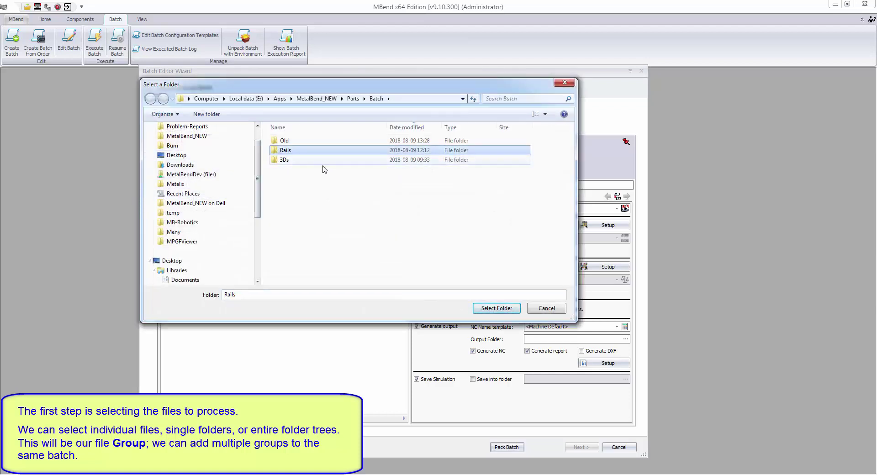
click(481, 309)
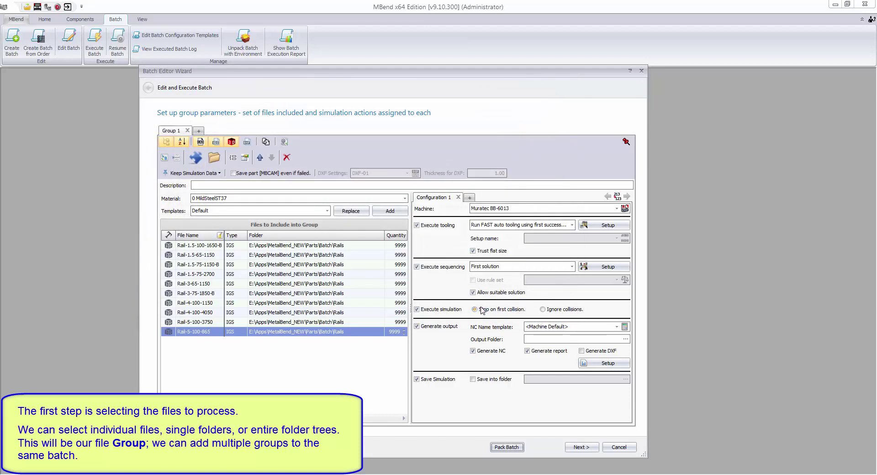
Set Configuration 1 to Muratec BB-6013, 'Use preferred tools (no auto tooling)' and First solution sequencing.
click(547, 210)
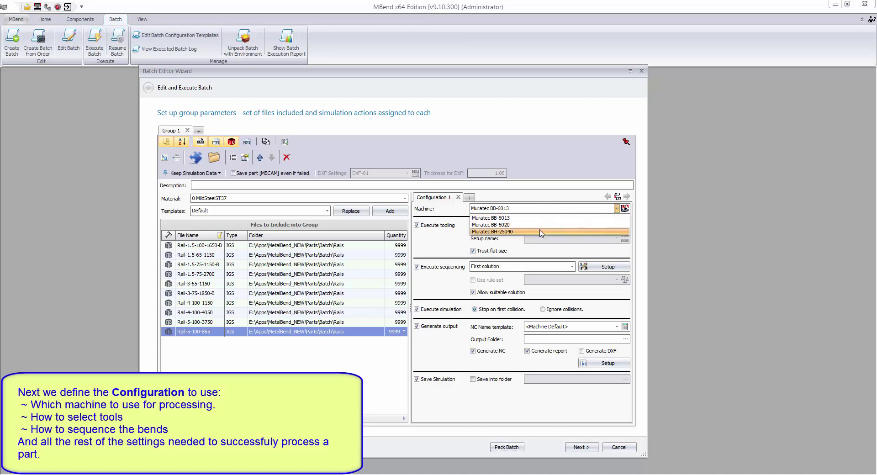
click(544, 218)
click(549, 225)
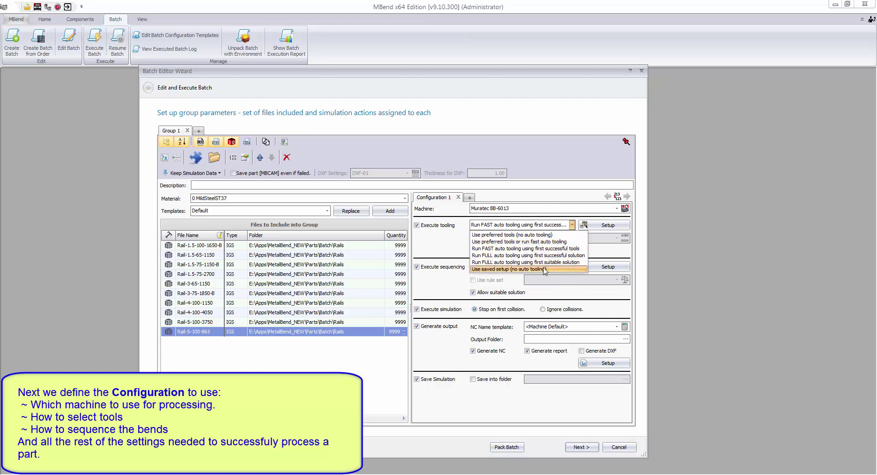
click(550, 235)
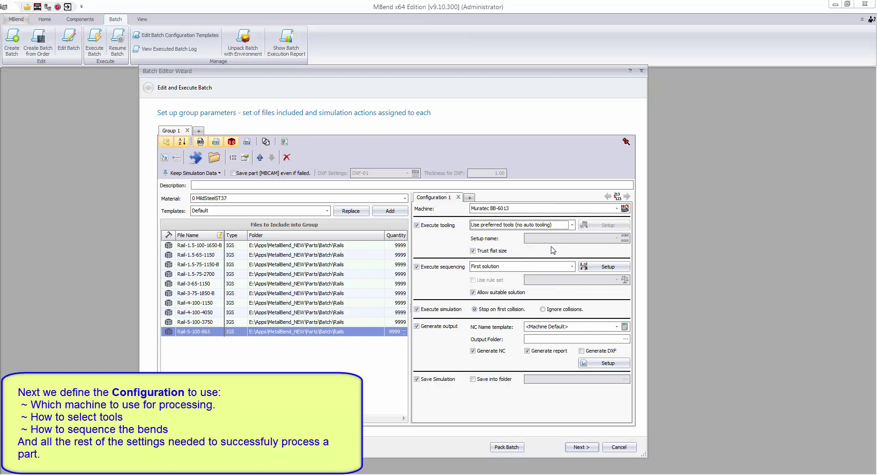
click(565, 269)
click(565, 268)
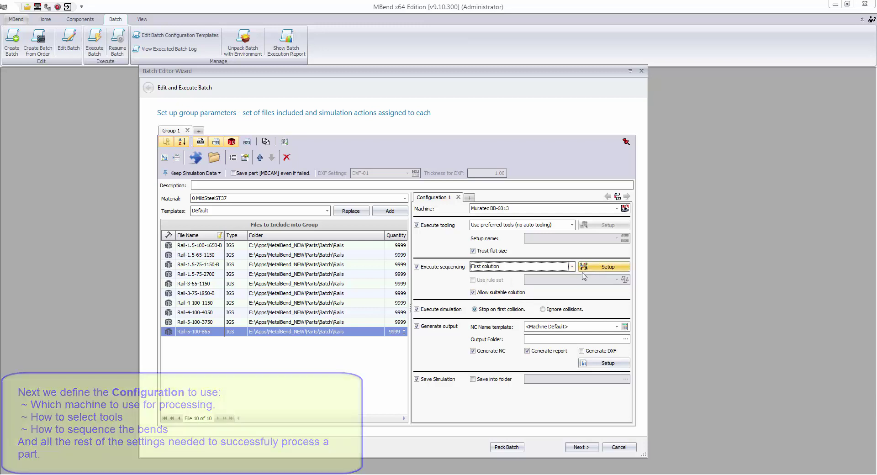
Replace the configuration with the Murata 01 template and review its three Muratec configurations.
click(327, 210)
click(312, 227)
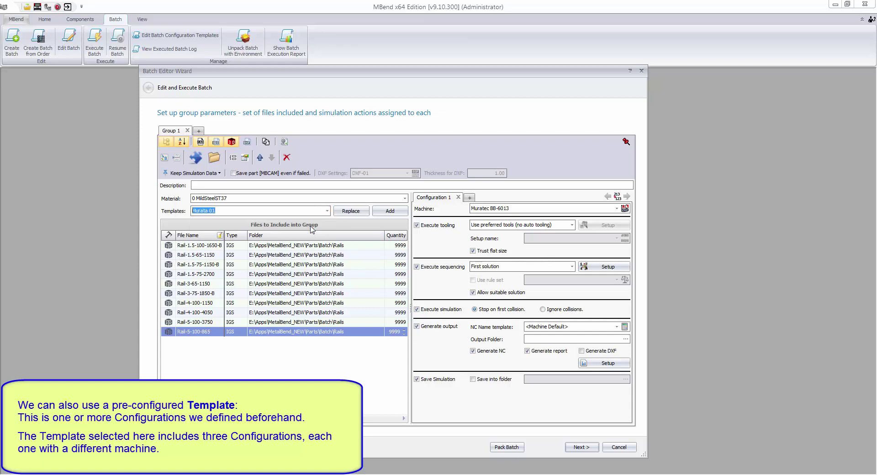
click(350, 211)
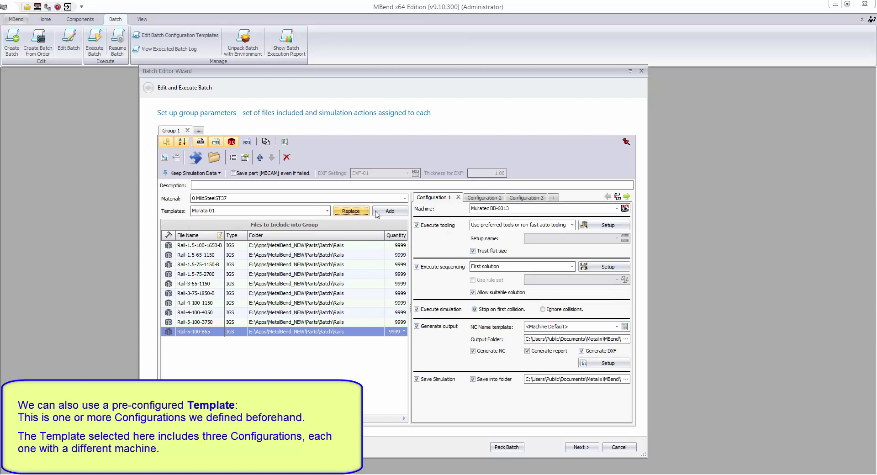
click(474, 198)
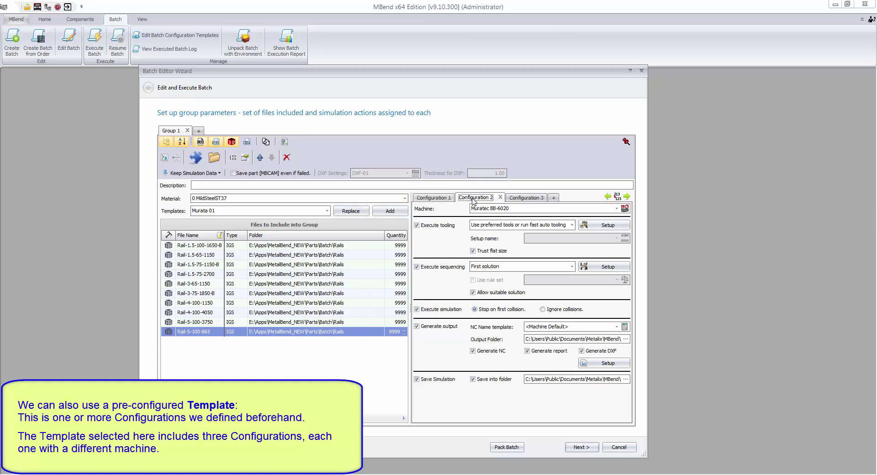
click(519, 197)
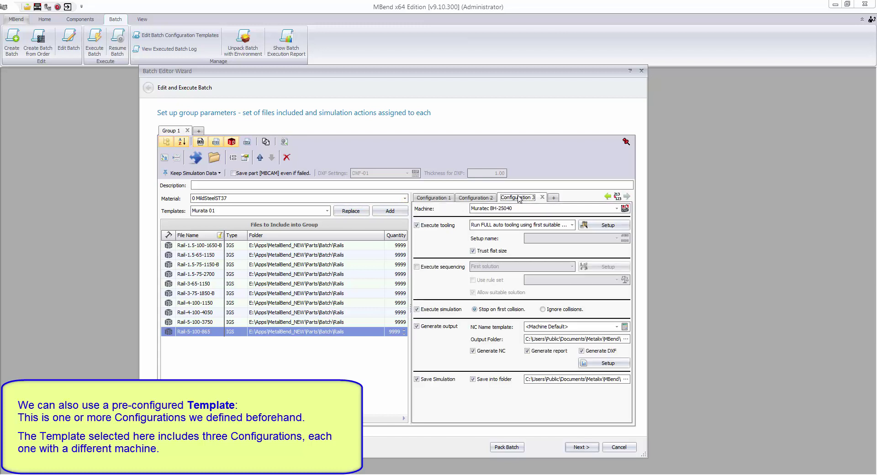
click(452, 198)
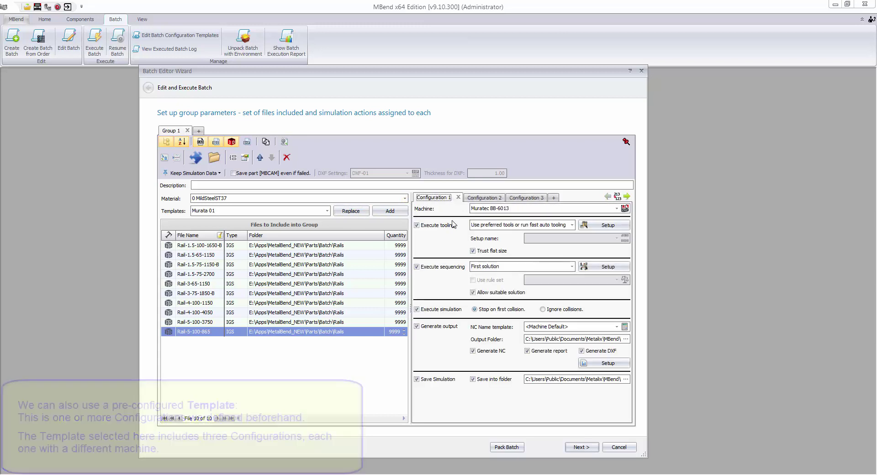
Name the batch 'rails_murata_01' and execute it.
click(582, 448)
click(581, 448)
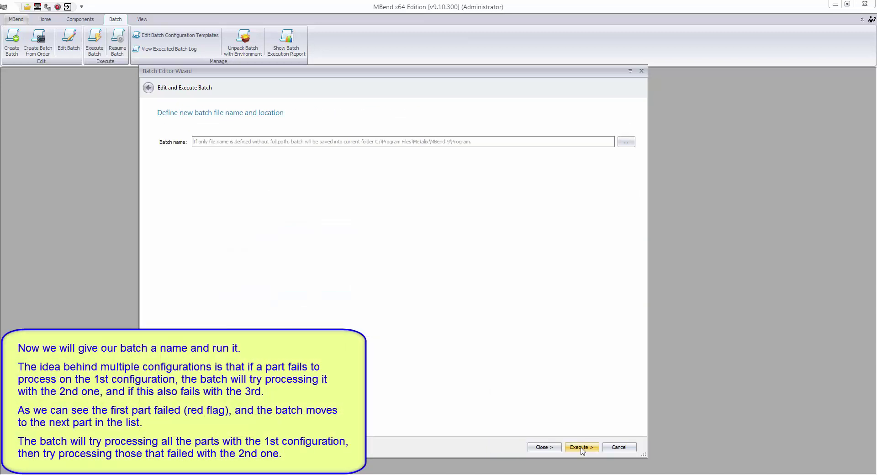
text(rails_murata_01)
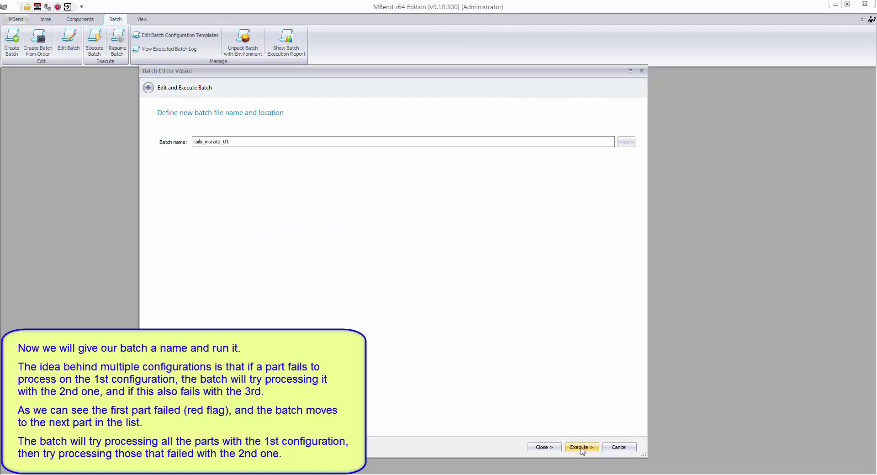
click(581, 447)
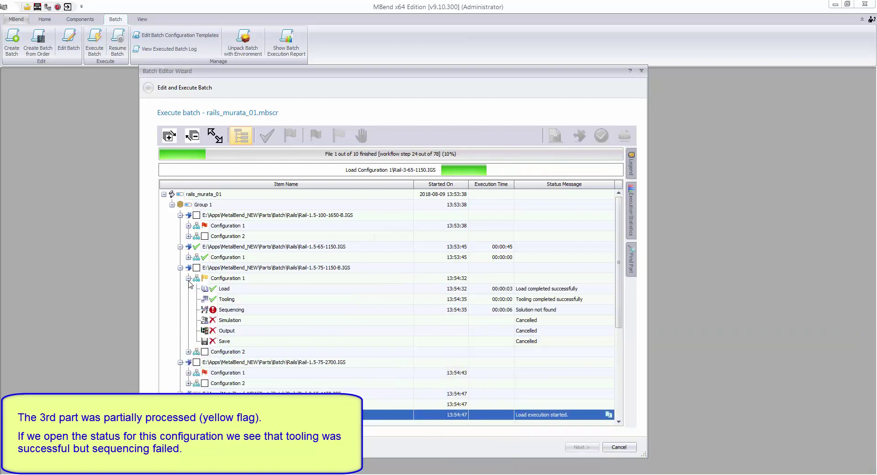
Select the Output step of Rail-5-100-3750 Configuration 3 in the results tree.
scroll(205, 279, up, 3)
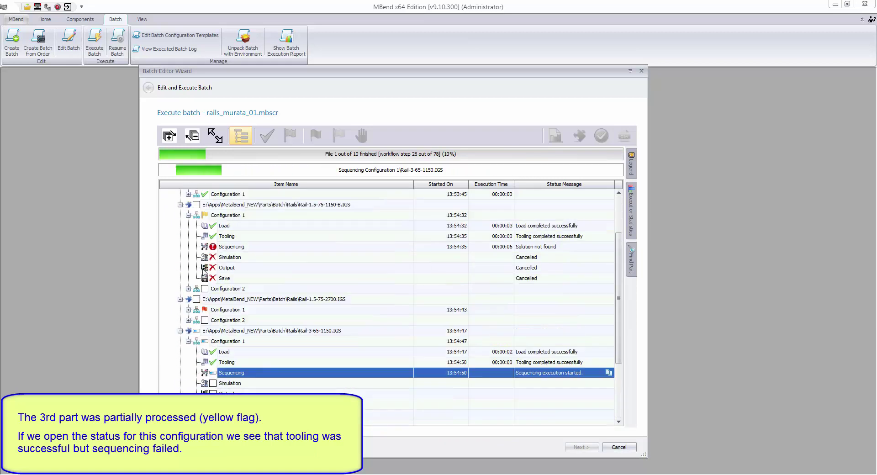
scroll(204, 272, up, 1)
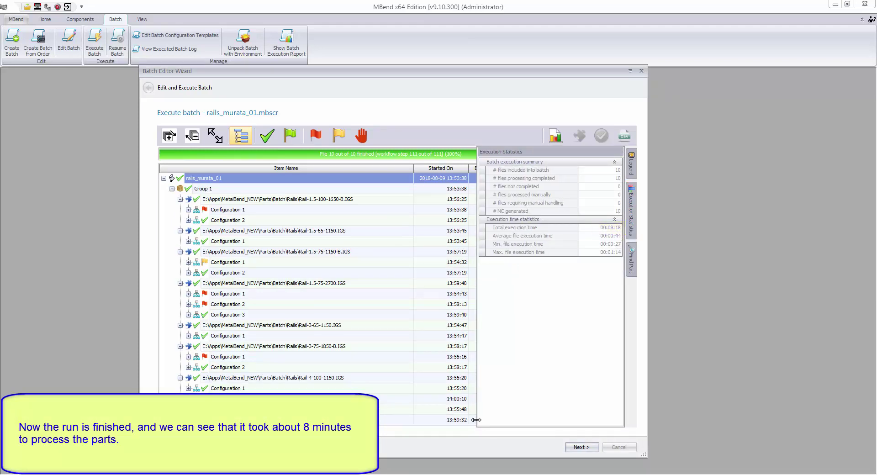
drag(618, 201, 618, 247)
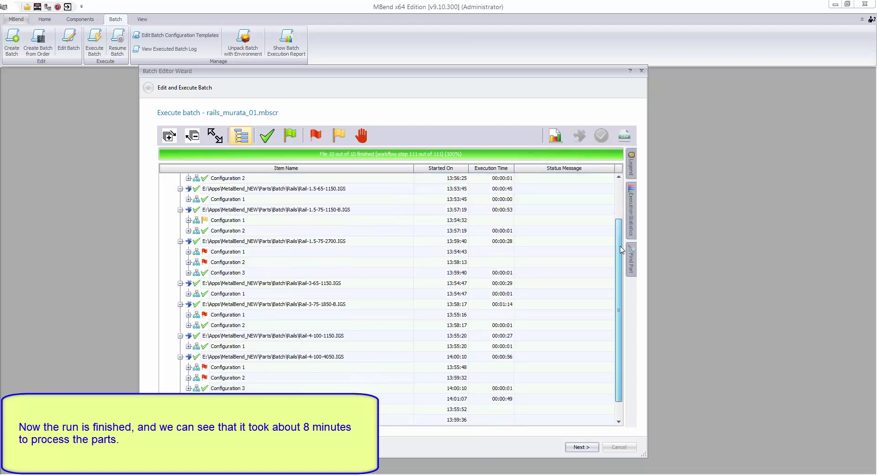
scroll(341, 391, down, 2)
click(558, 388)
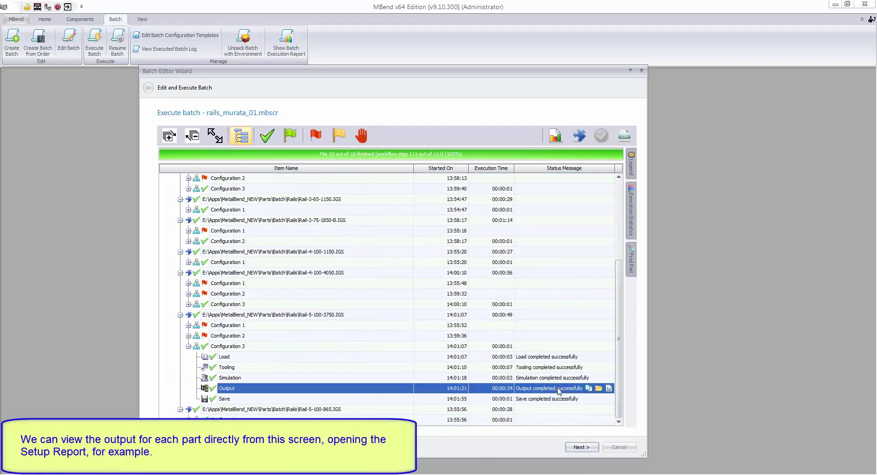
click(609, 389)
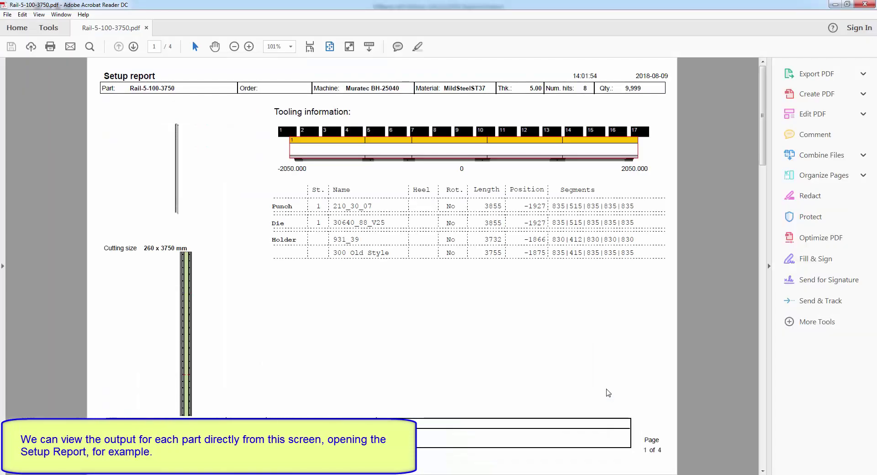
scroll(574, 350, down, 10)
scroll(575, 350, down, 5)
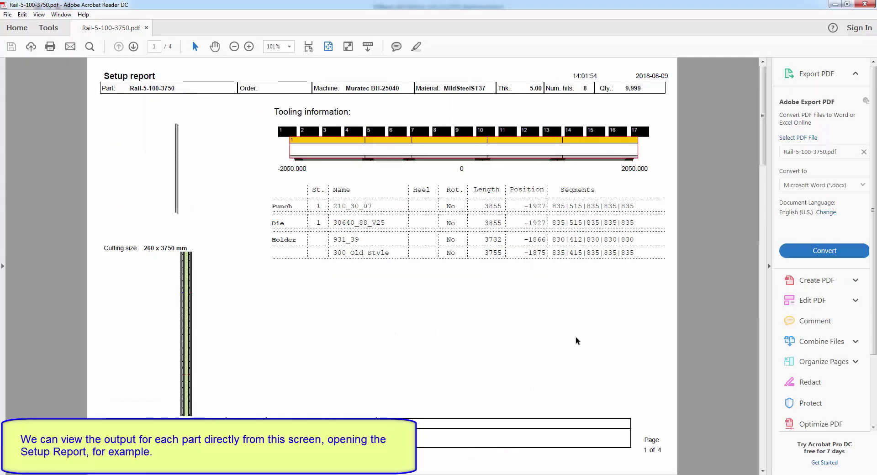
click(865, 4)
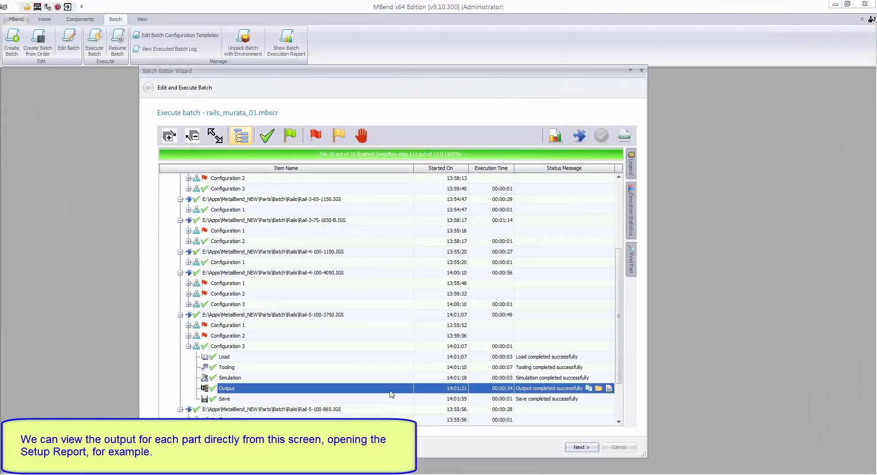
scroll(526, 407, down, 2)
click(542, 413)
click(608, 409)
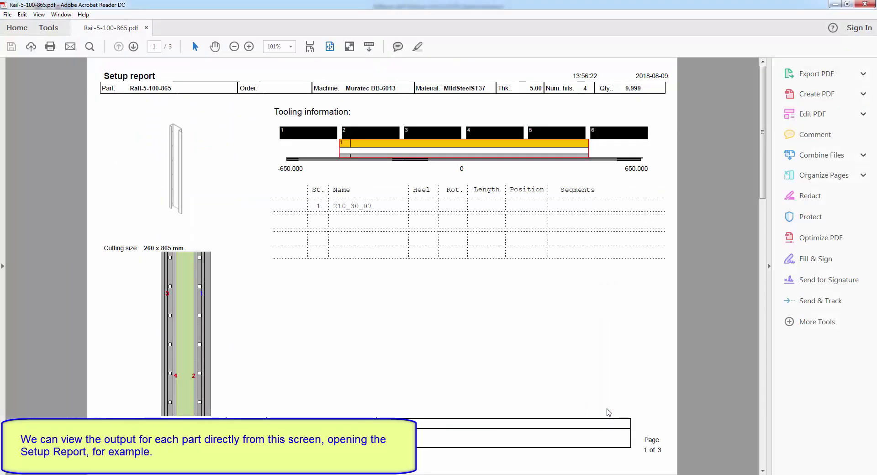
scroll(565, 358, down, 3)
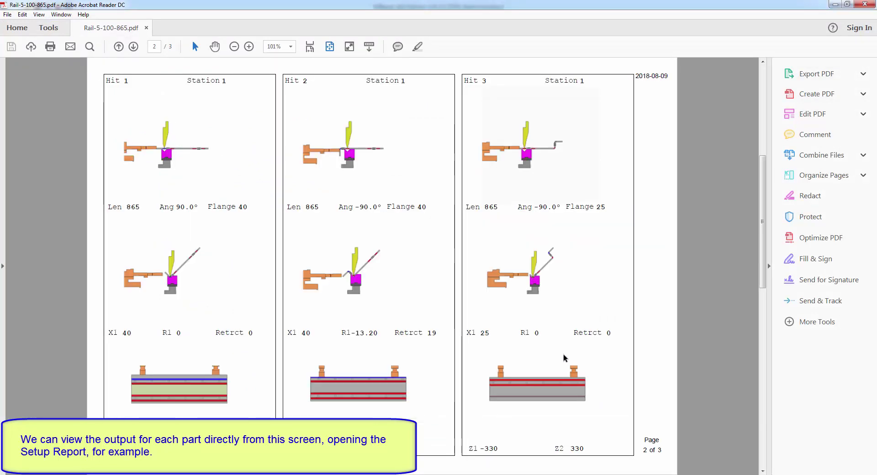
scroll(565, 358, up, 3)
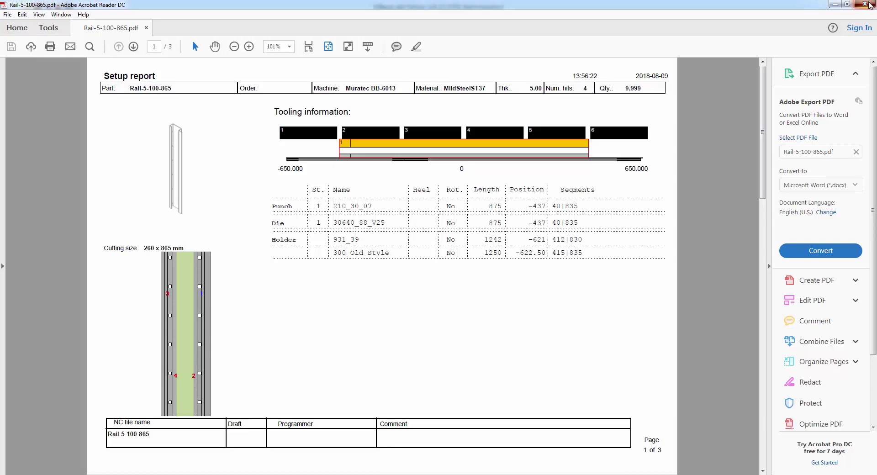
click(865, 4)
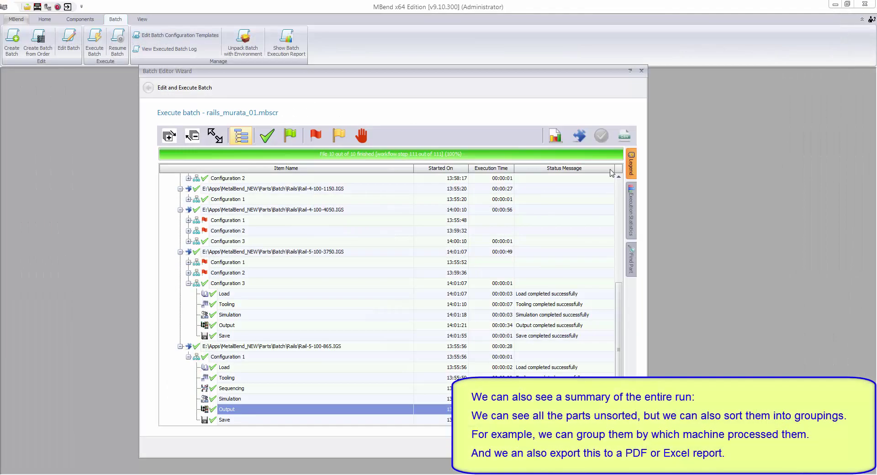
Open the execution report and show tool setup details for Rail-4-100-1150 and Rail-4-100-4050.
click(556, 136)
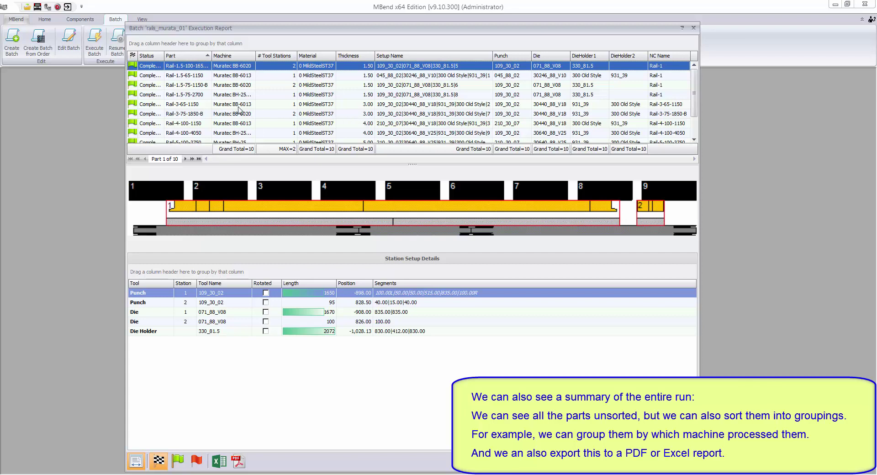
click(192, 121)
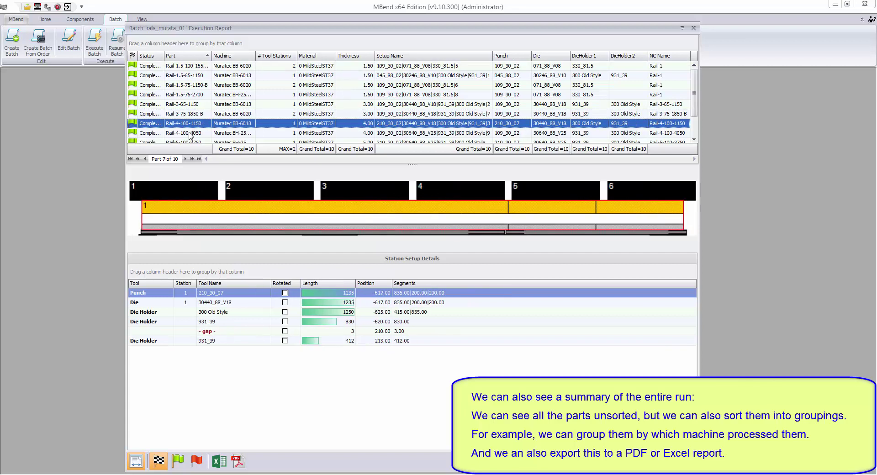
click(190, 136)
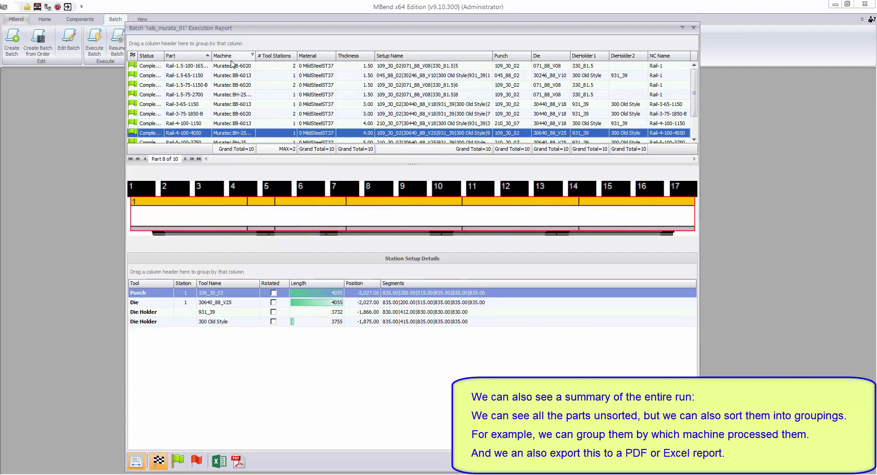
Group the report by machine, inspect the three Muratec groups, and export it to PDF.
drag(201, 54, 166, 46)
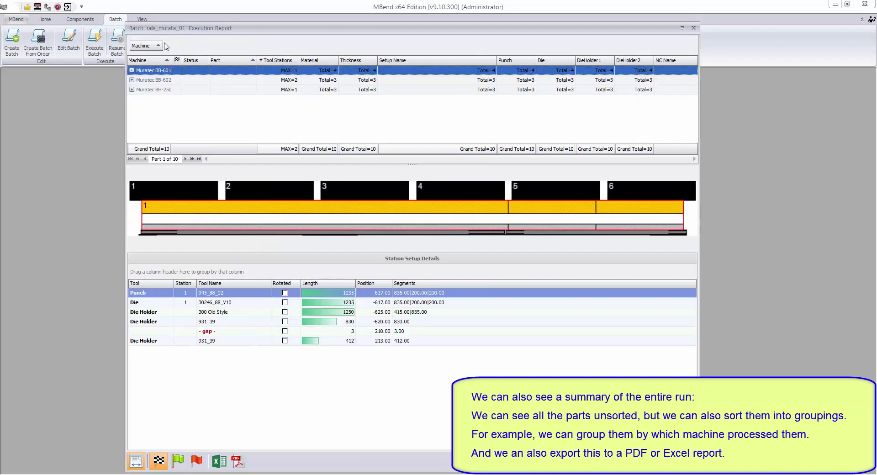
click(132, 71)
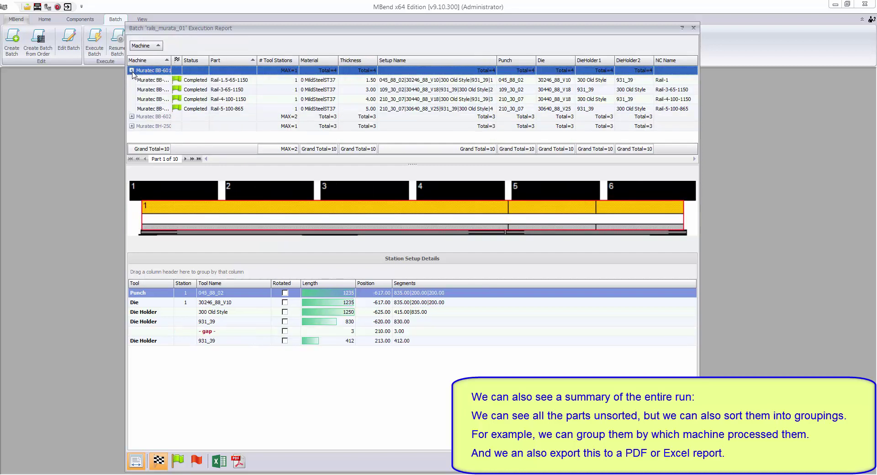
click(132, 71)
click(132, 80)
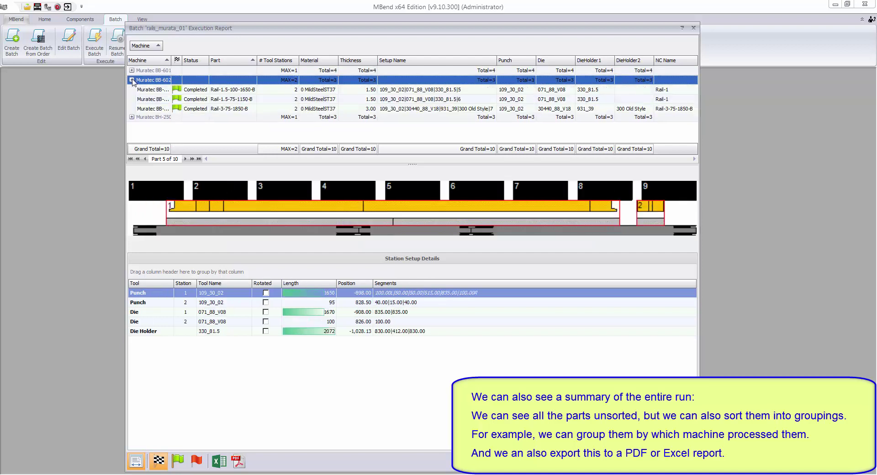
click(132, 80)
click(132, 89)
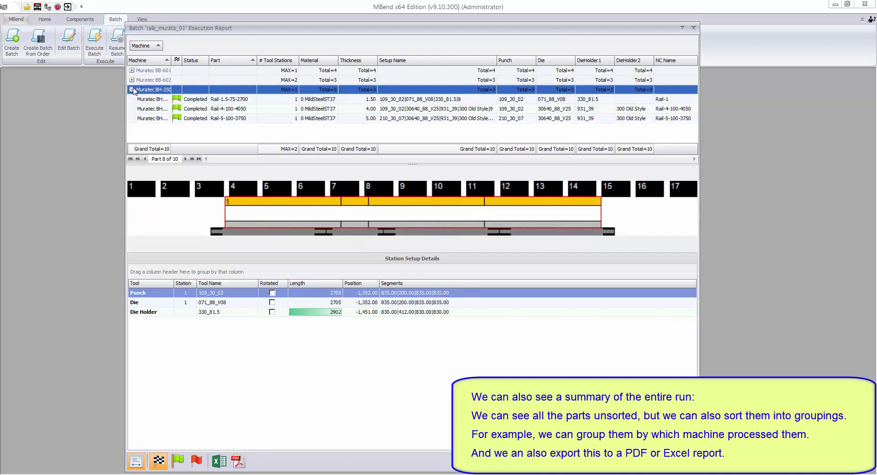
click(132, 90)
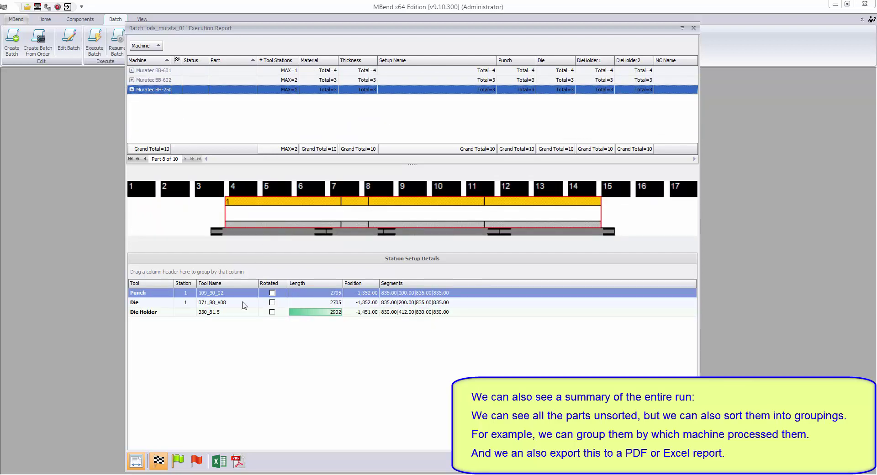
click(239, 461)
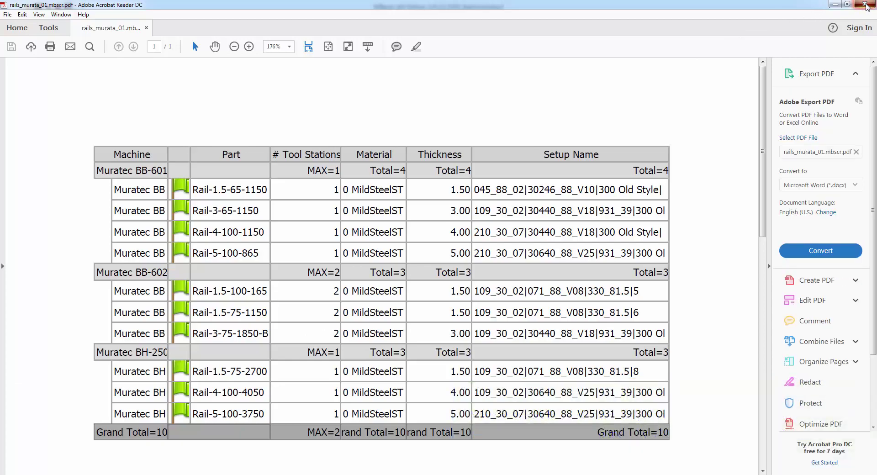
Close Acrobat and the execution report, then finish the batch wizard.
click(865, 4)
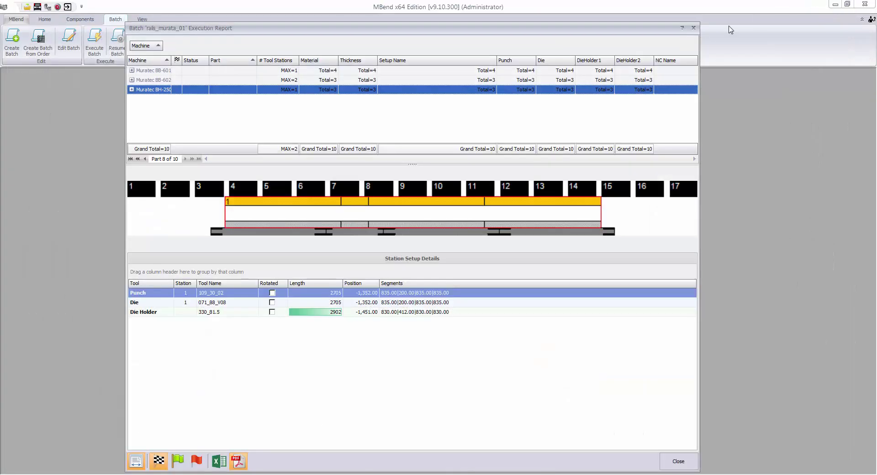
click(674, 464)
click(580, 450)
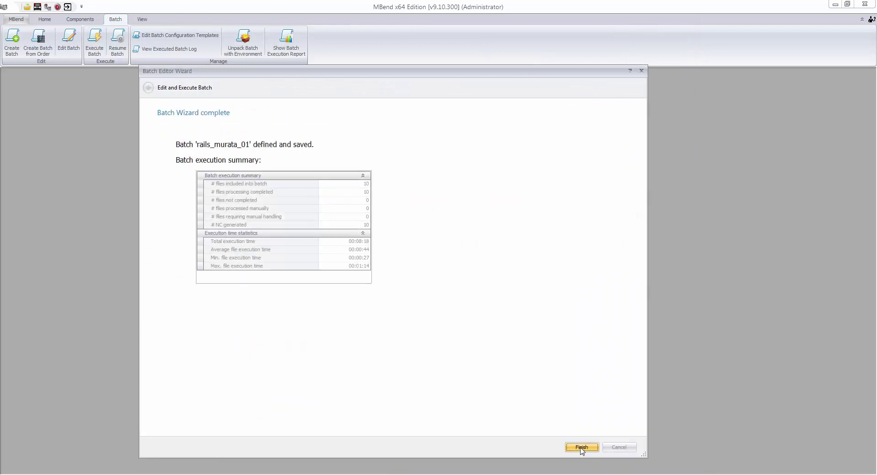
click(581, 448)
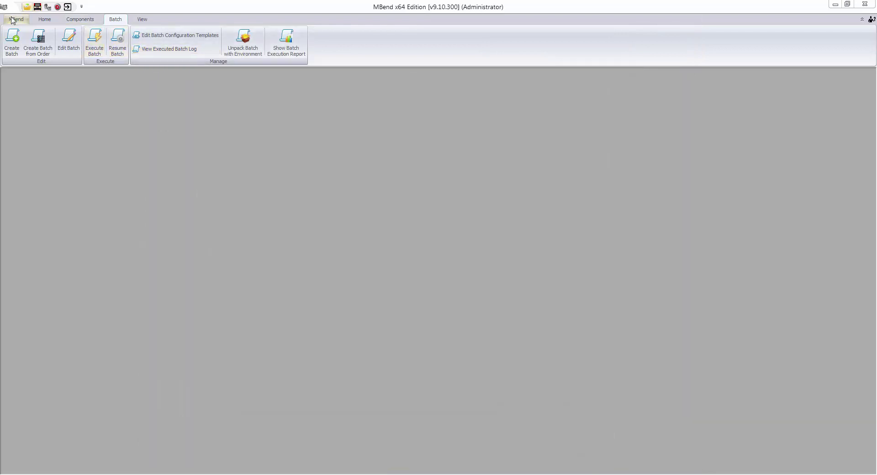